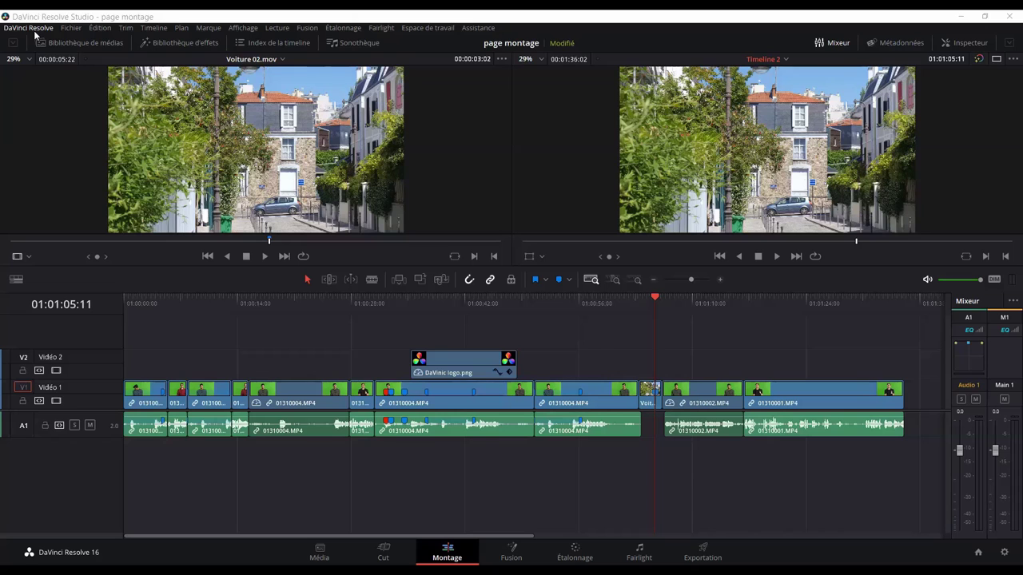
In the keyboard customization, search the commands for zoom and set the Dézoomer shortcut to Ctrl+-.
click(32, 28)
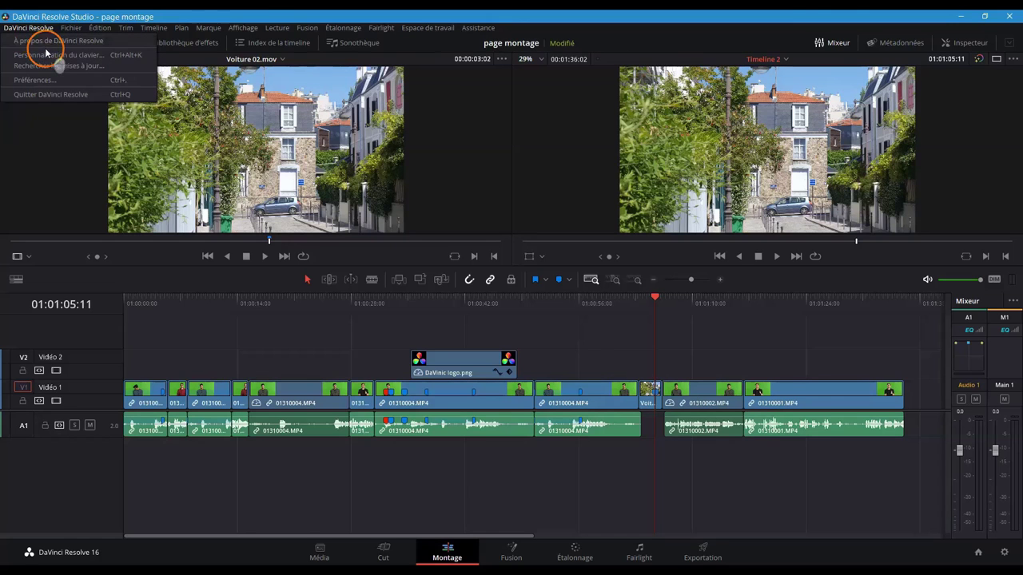
click(46, 55)
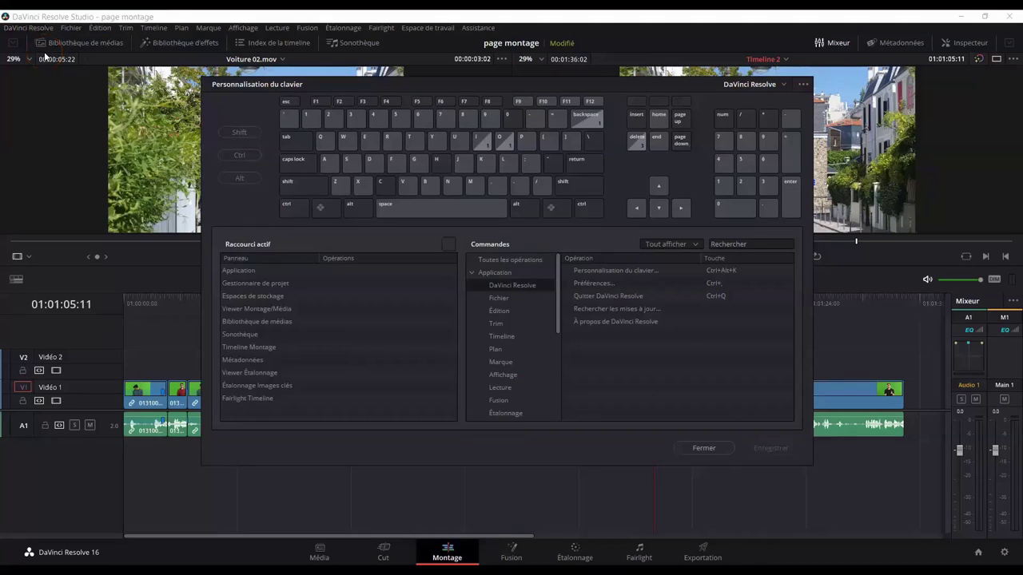
click(743, 244)
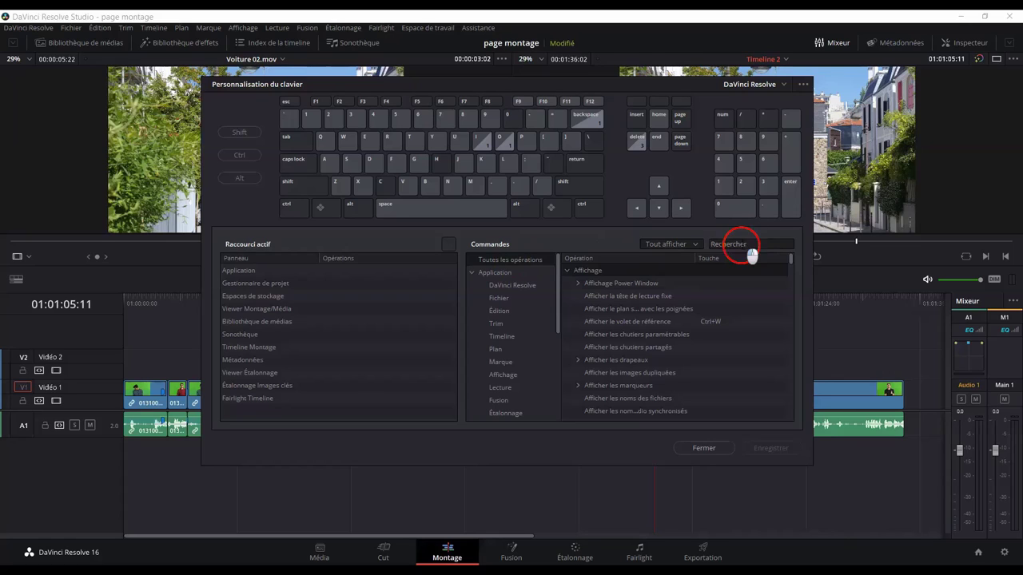
text(zoom)
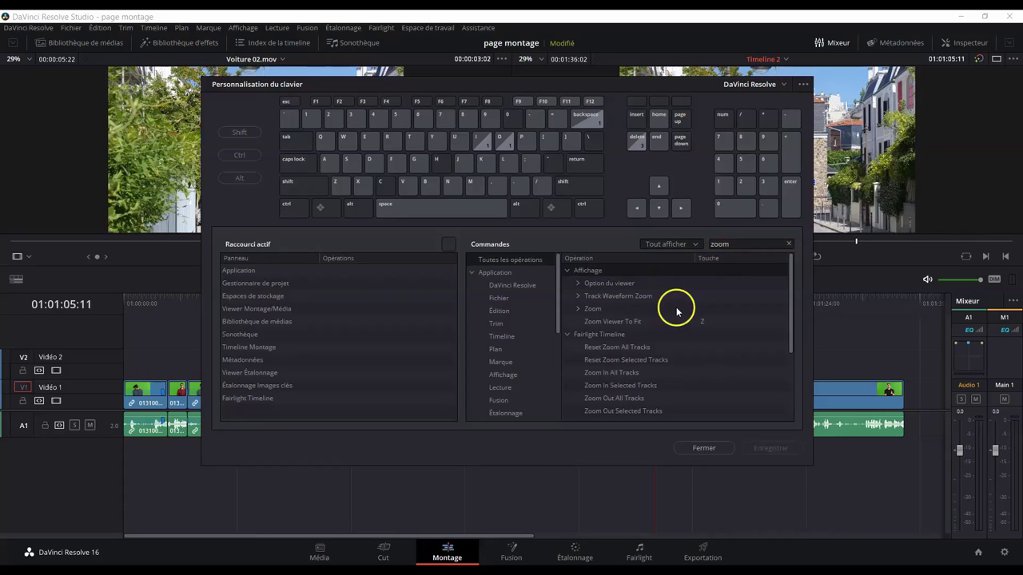
click(582, 309)
click(695, 319)
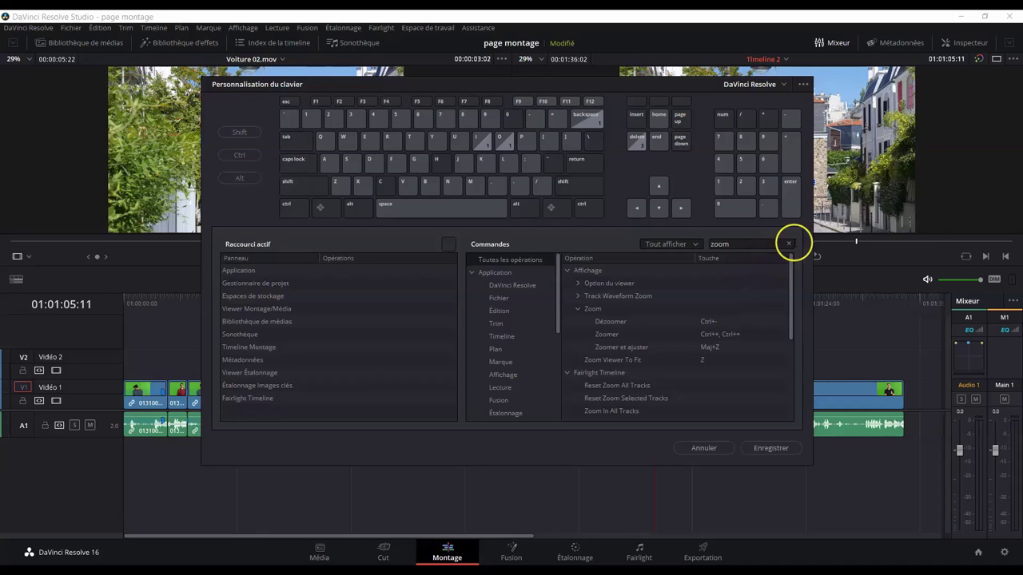
Clear the command search and examine the Trim category's Décaler shortcuts for nudging one frame right and left.
click(790, 245)
click(494, 323)
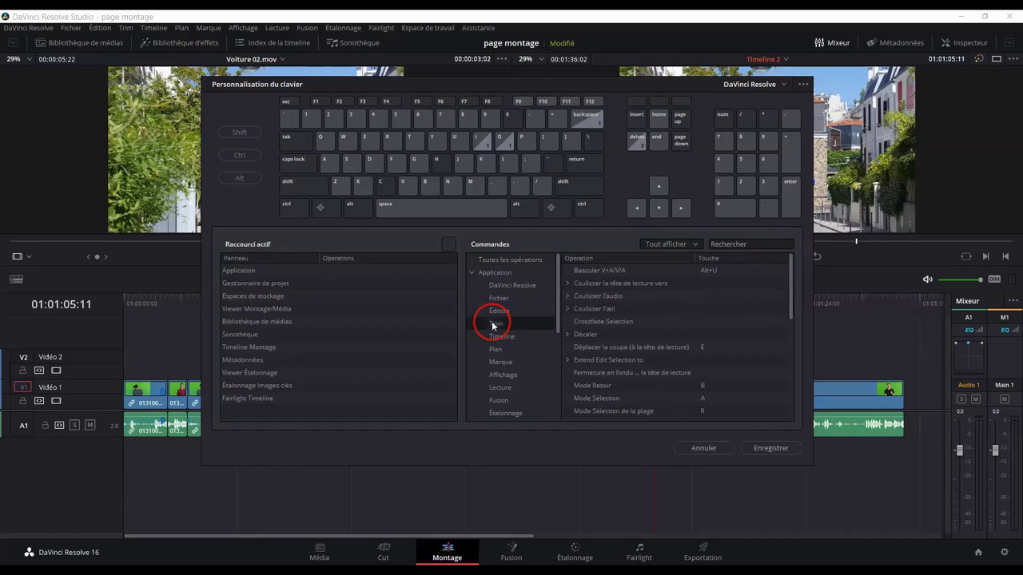
click(566, 334)
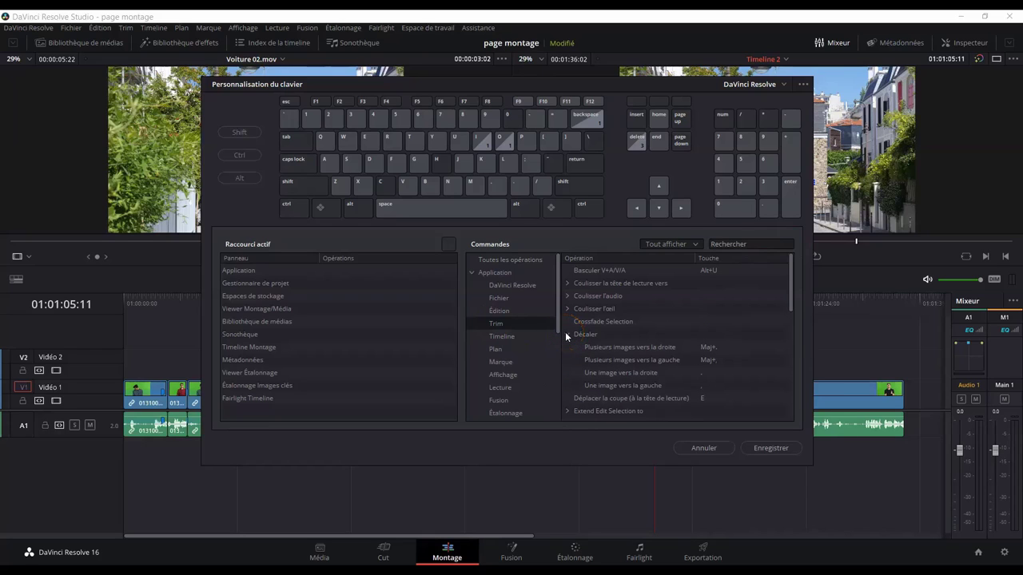
click(655, 377)
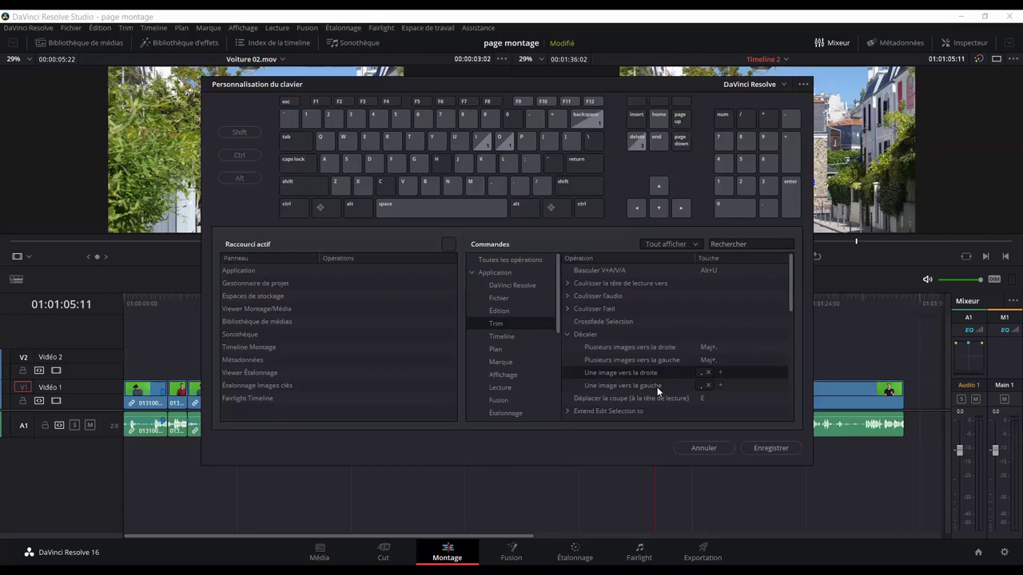
click(657, 386)
click(692, 377)
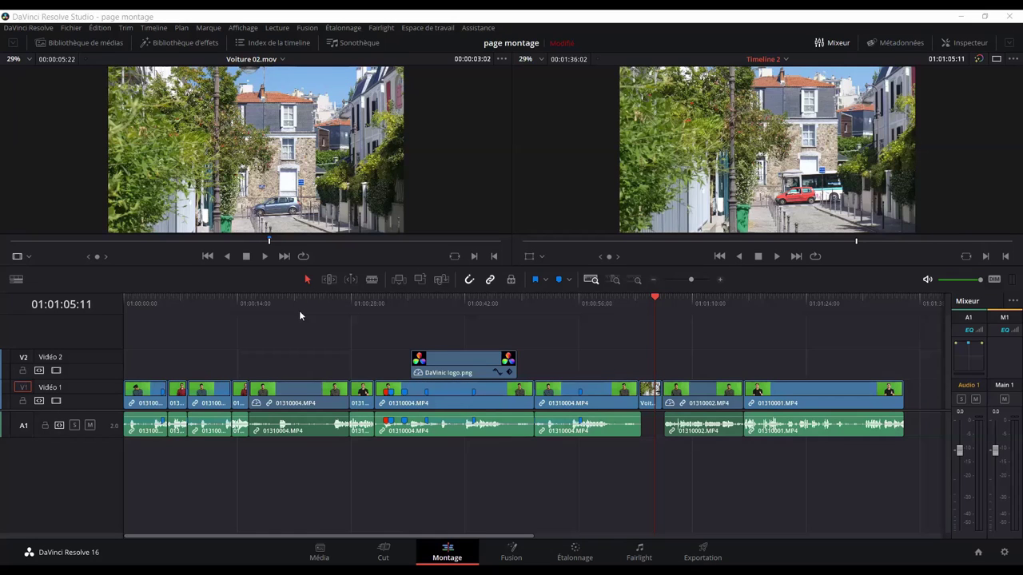
In Selection mode, select the edit point between the two long adjacent 01310004.MP4 clips on Vidéo 1.
click(305, 279)
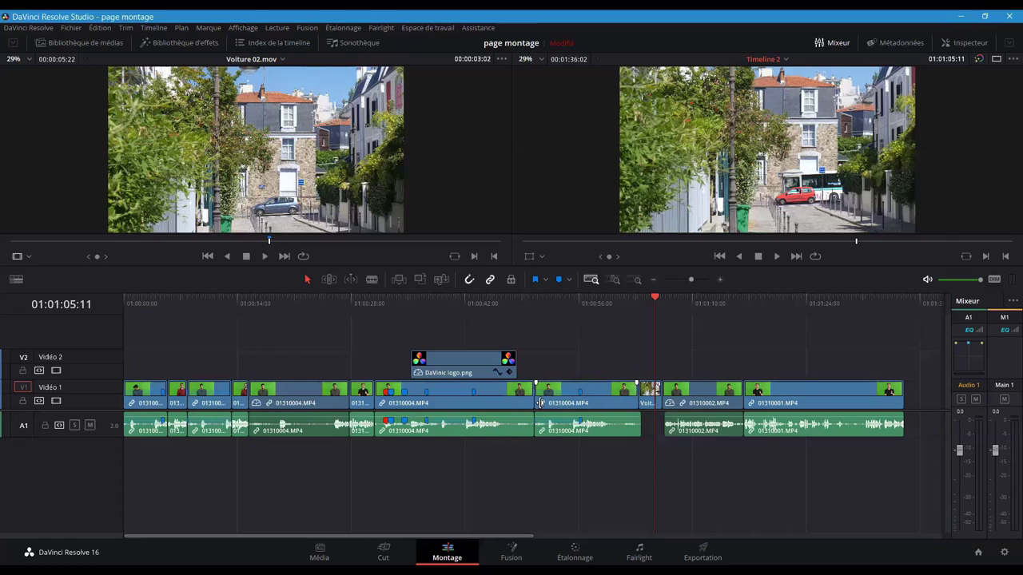
mouse_move(541, 403)
mouse_down()
mouse_move(485, 403)
mouse_move(556, 399)
mouse_move(544, 404)
mouse_up()
mouse_move(536, 397)
mouse_down()
mouse_move(548, 406)
mouse_move(534, 406)
mouse_up()
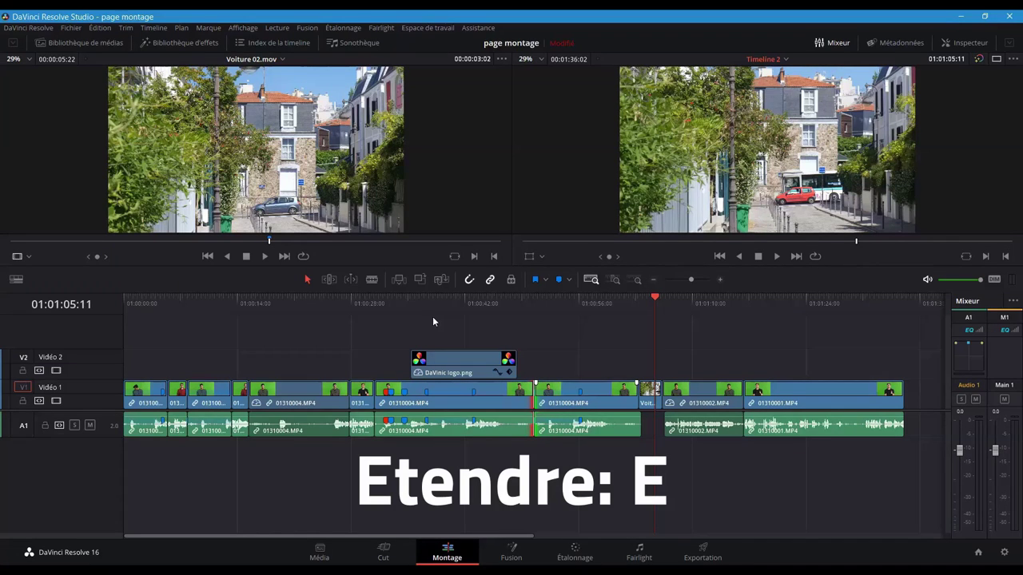
Place the playhead at 01:00:30:23 and extend the start of the DaVinic logo.png clip back to it.
click(374, 301)
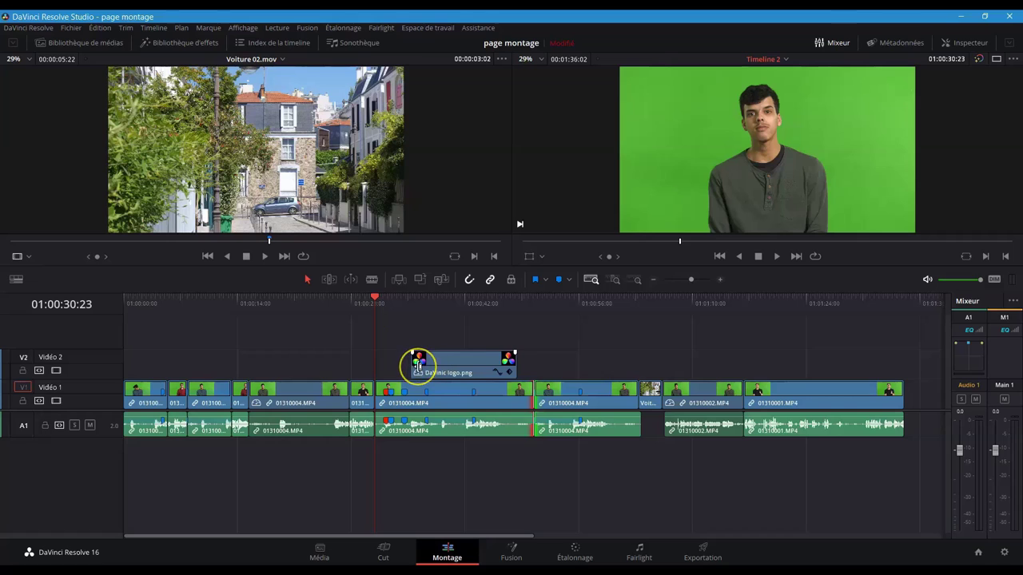
click(412, 369)
drag(413, 366, 413, 366)
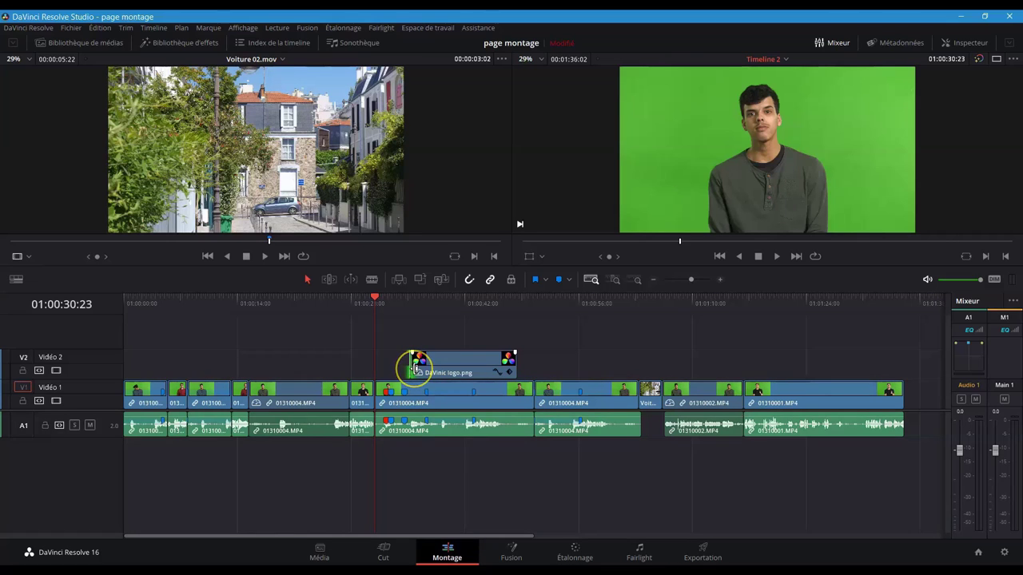
drag(412, 366, 377, 366)
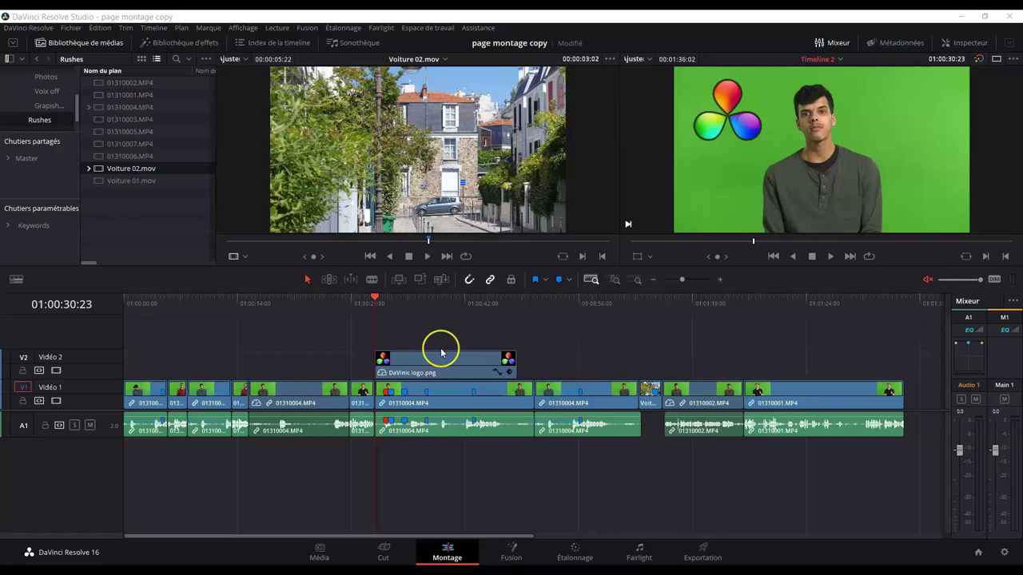
Switch to Trim mode and increase the height of the video tracks to about half of the available range.
key(t)
click(329, 280)
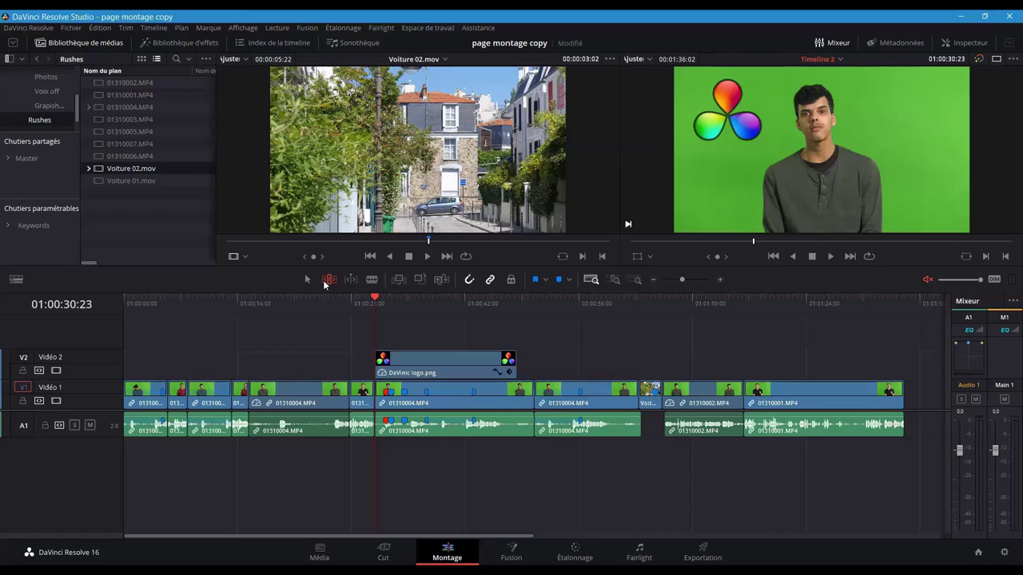
click(16, 279)
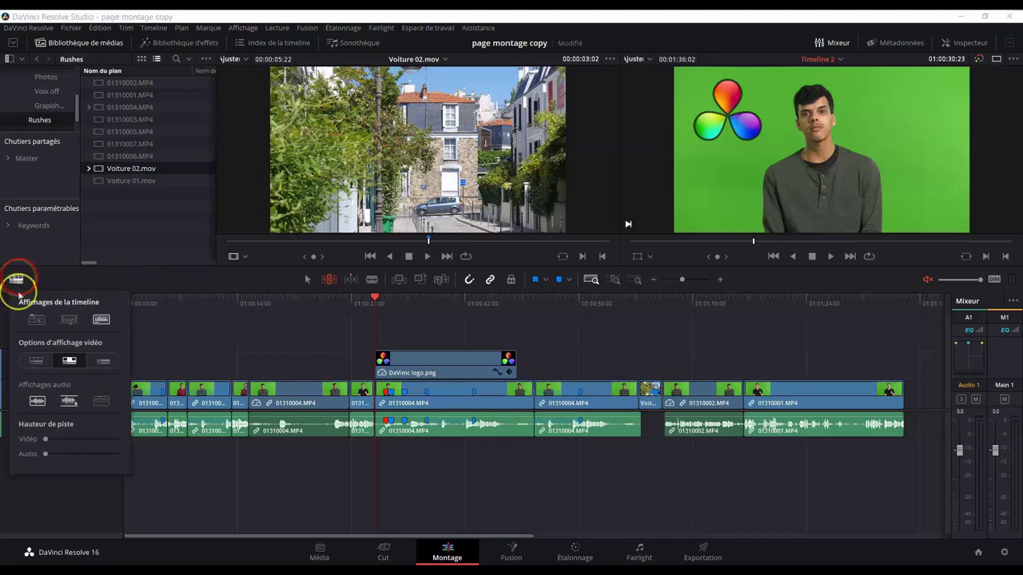
drag(62, 445, 83, 439)
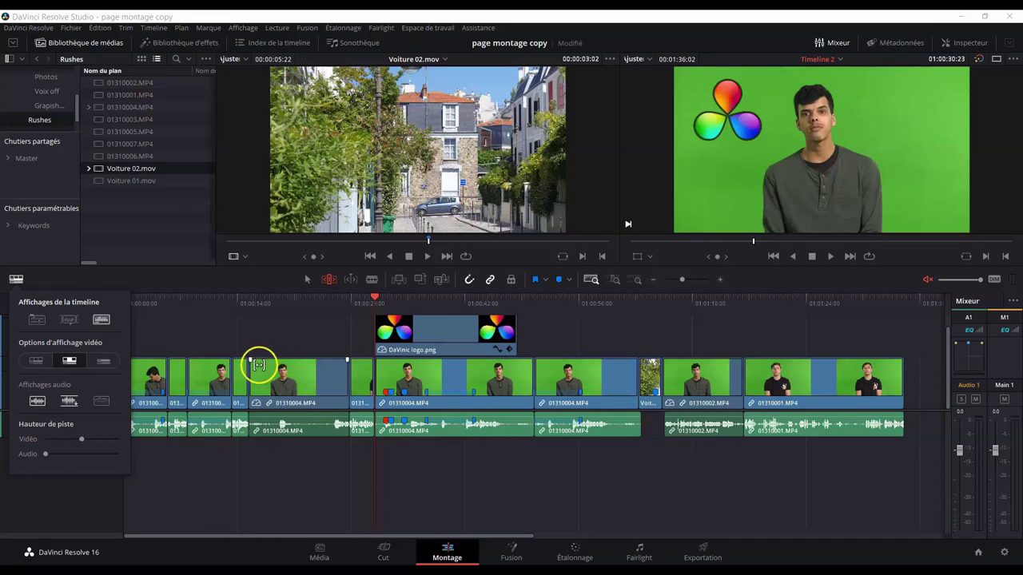
Ripple-trim the edges of the fifth clip on Vidéo 1 (01310004.MP4), shortening it at its end.
click(256, 365)
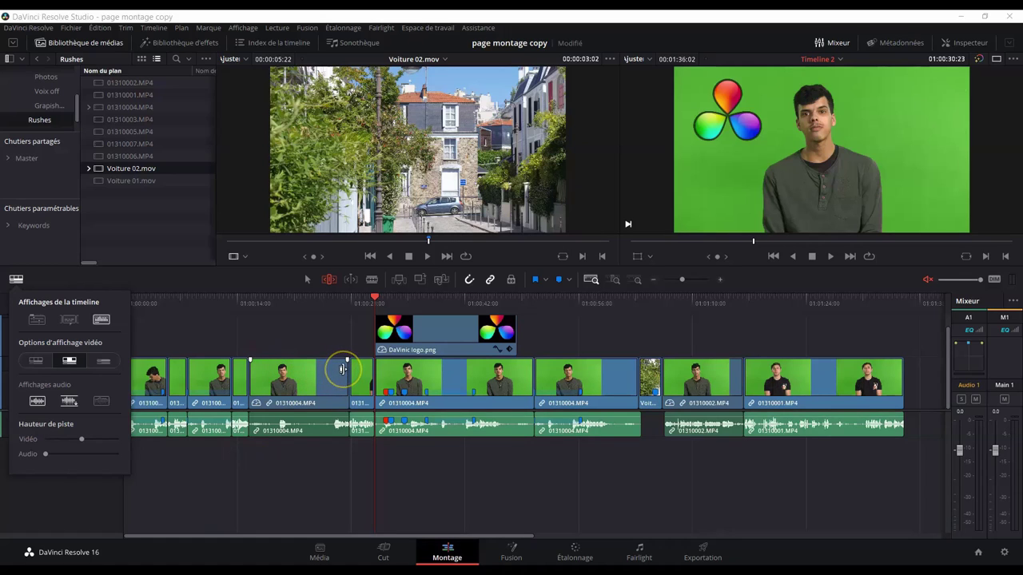
drag(342, 369, 300, 369)
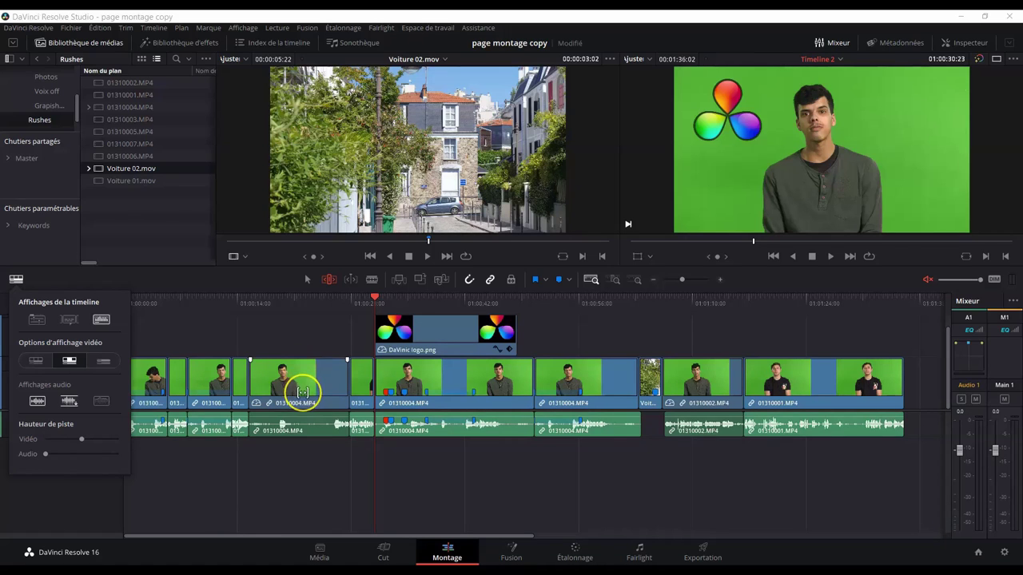
click(258, 373)
click(253, 369)
drag(252, 370, 335, 370)
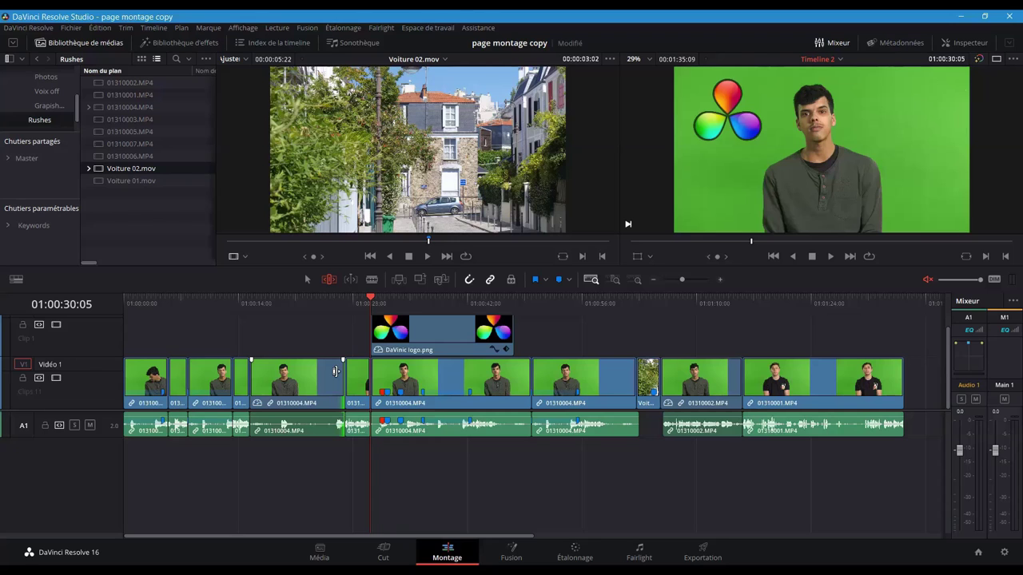
Turn off automatic track selection for the logo's track and ripple-extend the end of the fifth clip on Vidéo 1.
click(38, 324)
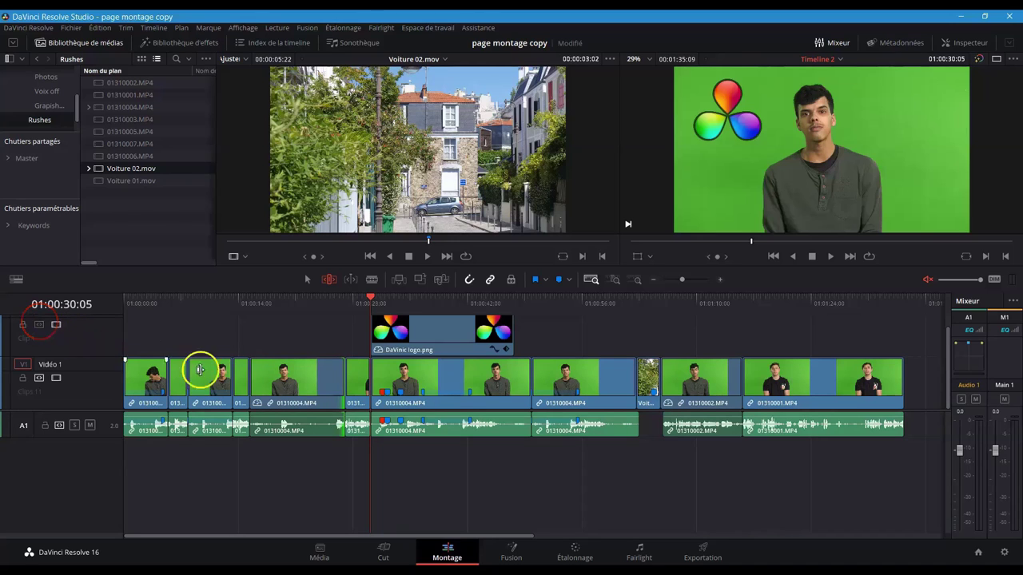
drag(338, 370, 348, 379)
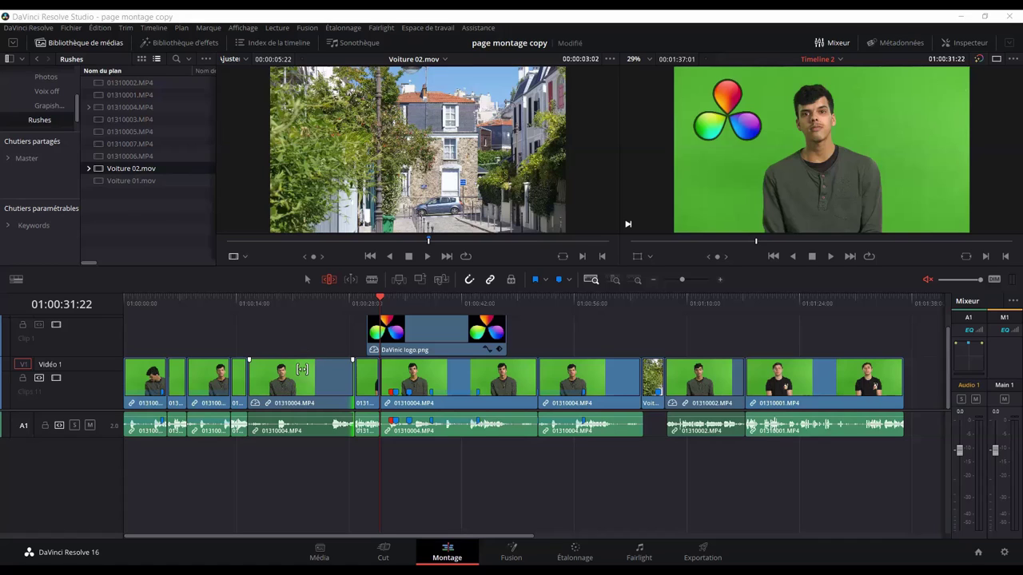
Slip the content of the fifth clip on Vidéo 1 and slide the clip rightward until it ends at about 01:00:30:05.
click(302, 369)
click(305, 369)
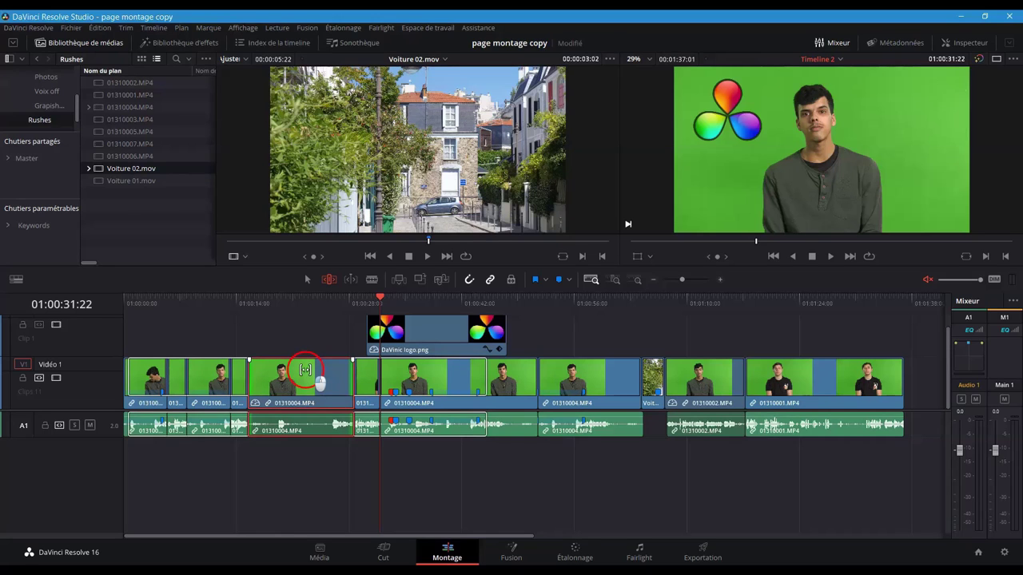
drag(305, 369, 302, 371)
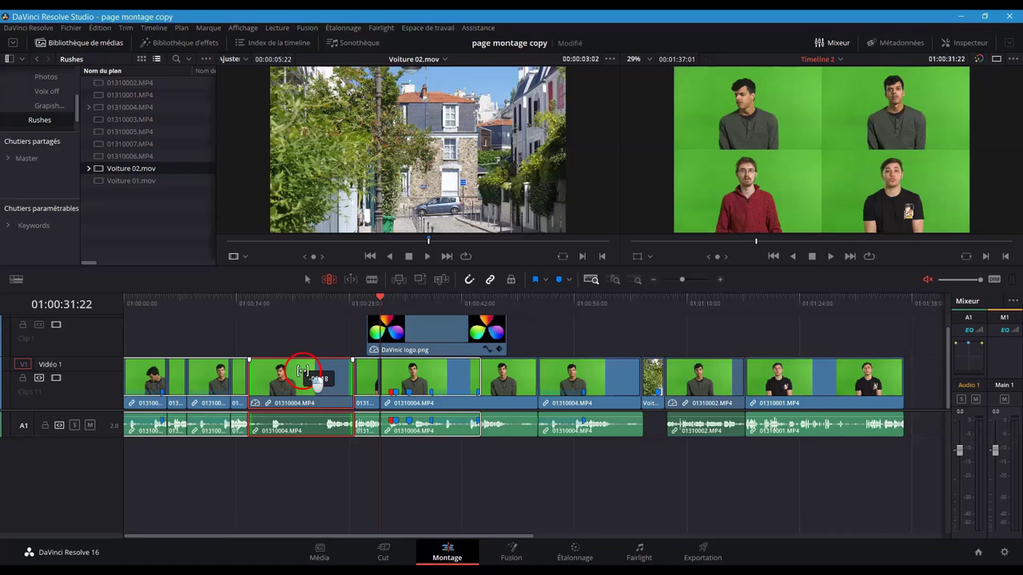
drag(303, 371, 302, 371)
drag(302, 370, 316, 366)
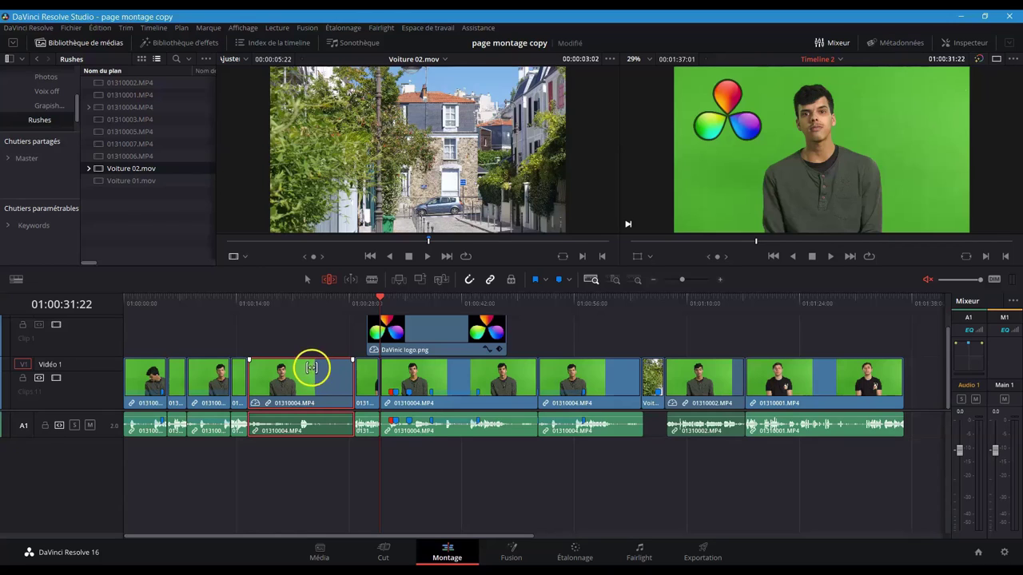
drag(309, 402, 309, 401)
mouse_move(310, 400)
mouse_down()
mouse_move(296, 401)
mouse_move(320, 393)
mouse_up()
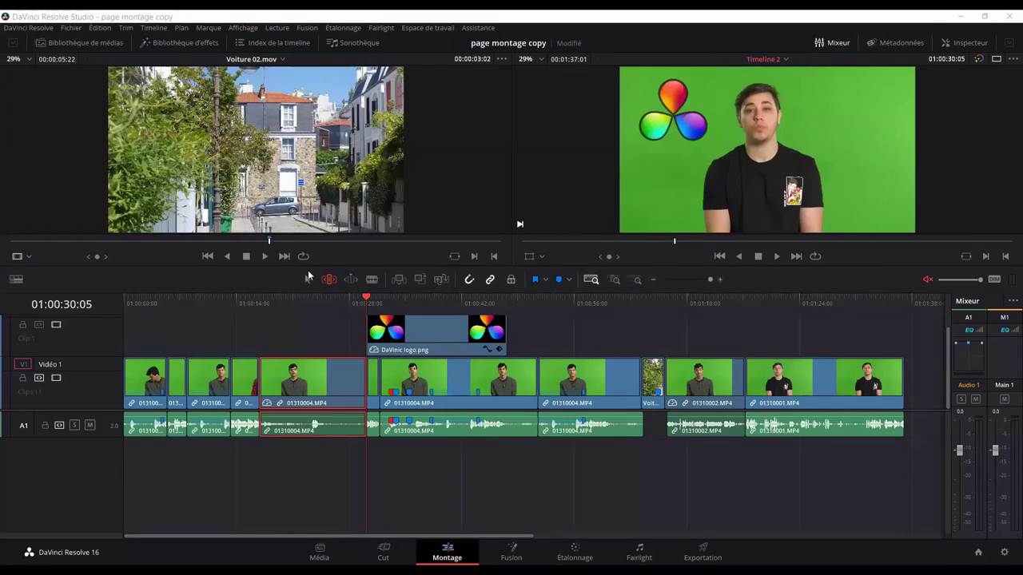
Enable dynamic trim mode and set its type to Glissement.
click(293, 286)
click(349, 281)
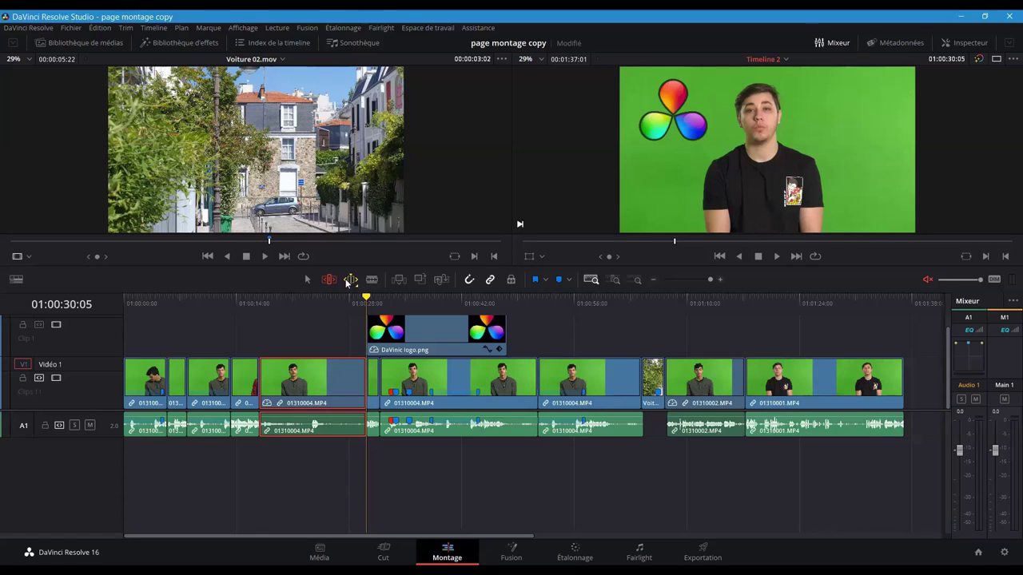
click(349, 282)
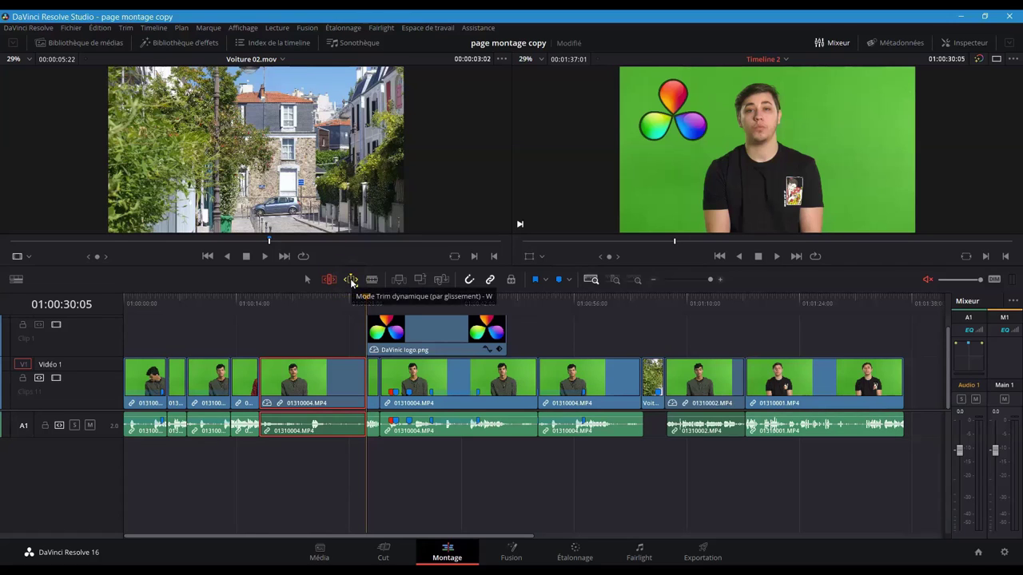
right_click(351, 281)
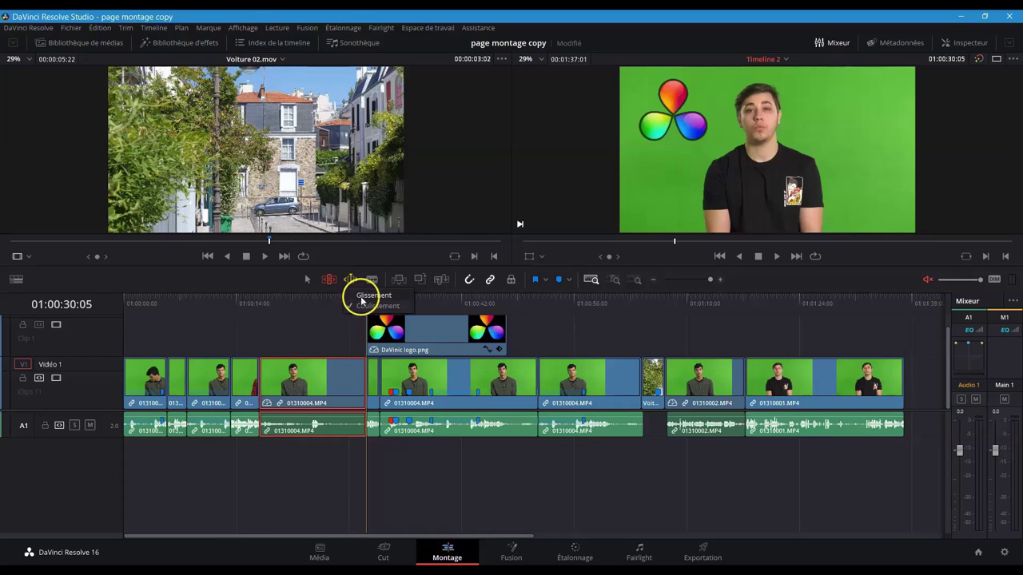
click(360, 296)
right_click(351, 281)
click(359, 296)
click(352, 281)
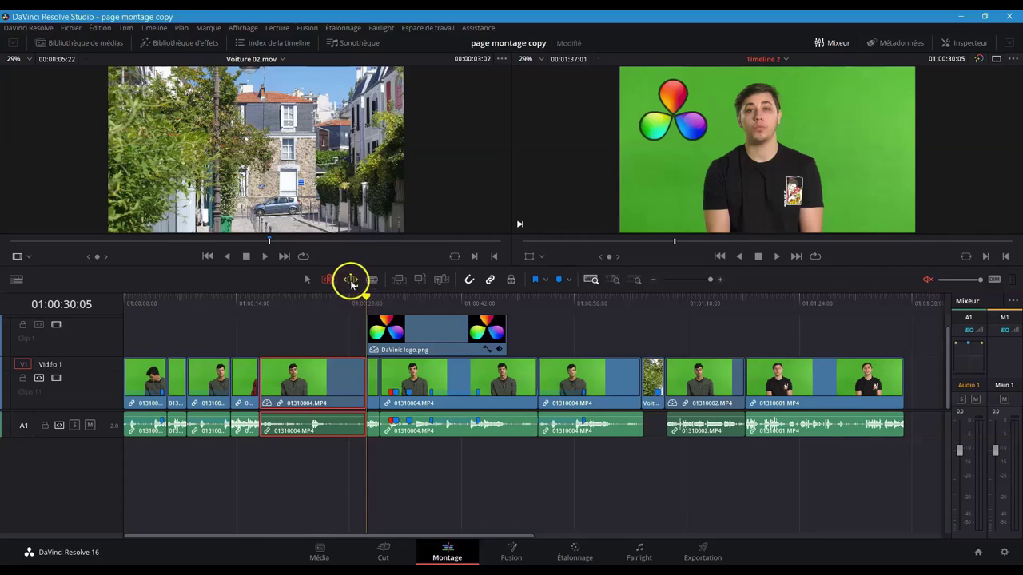
Place the playhead at 01:00:22:01 and dynamically trim the fifth clip on Vidéo 1 by playing forward, in reverse and stopping.
click(301, 305)
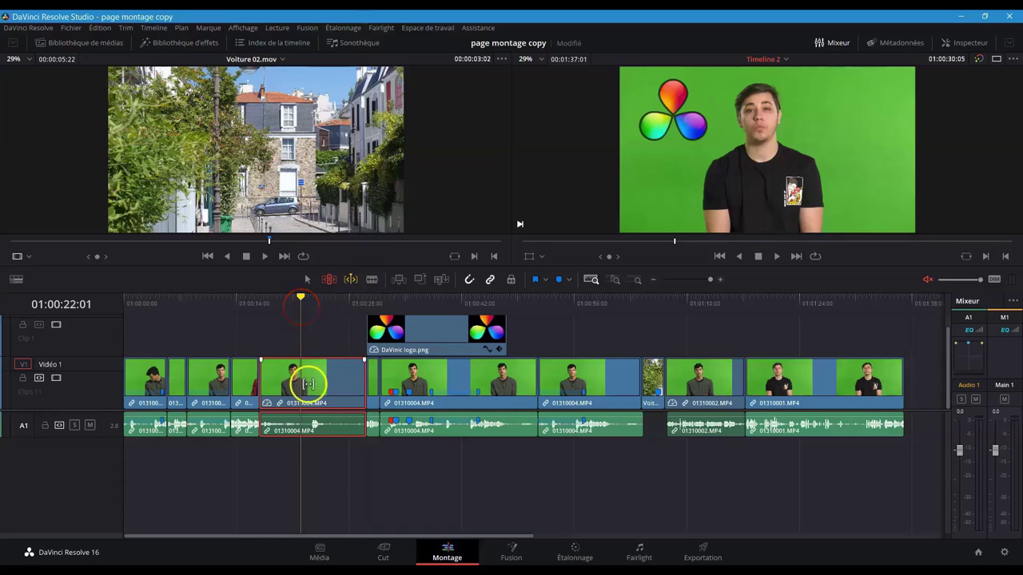
click(311, 384)
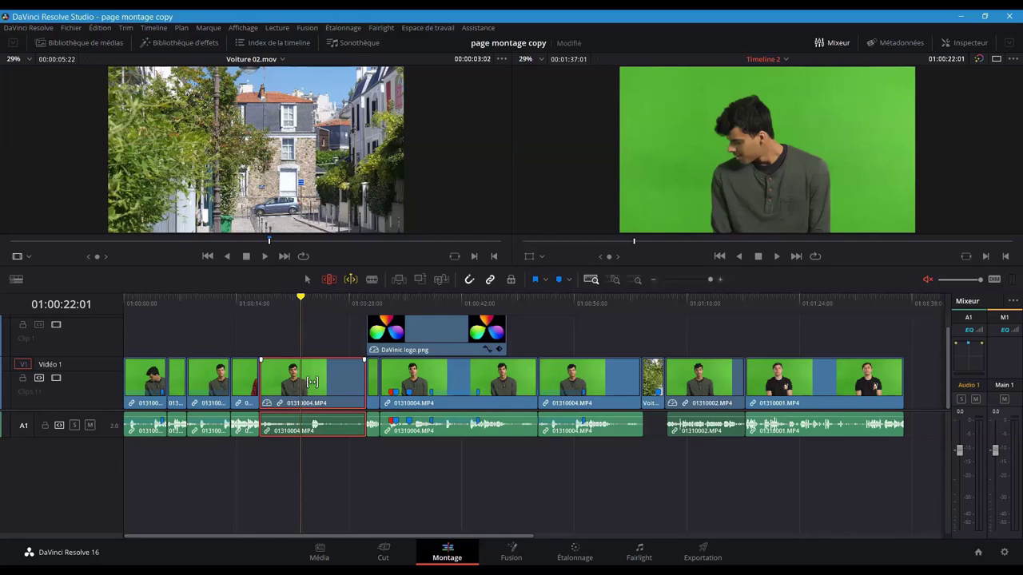
drag(311, 382, 312, 382)
key(l)
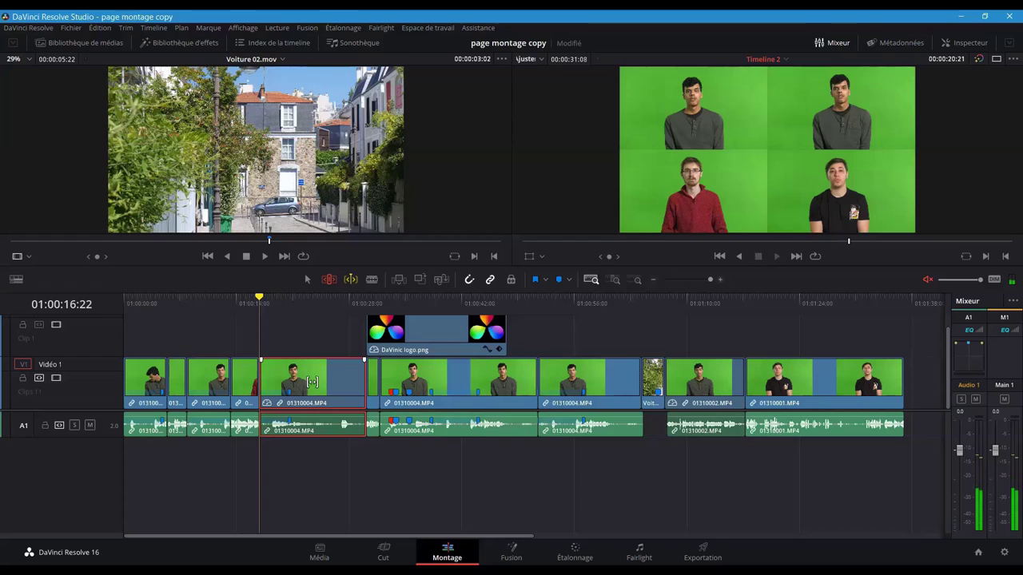
key(j)
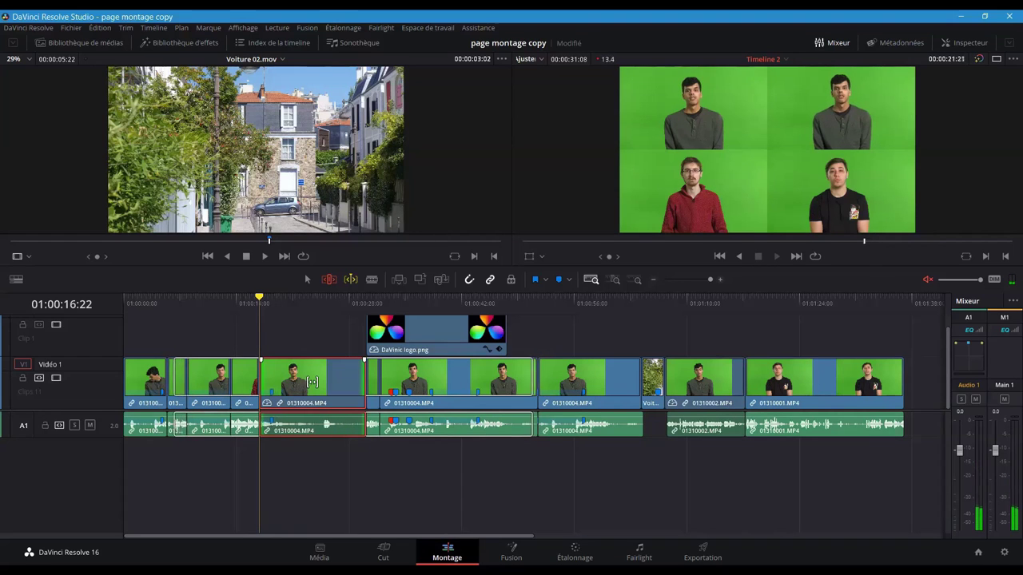
key(k)
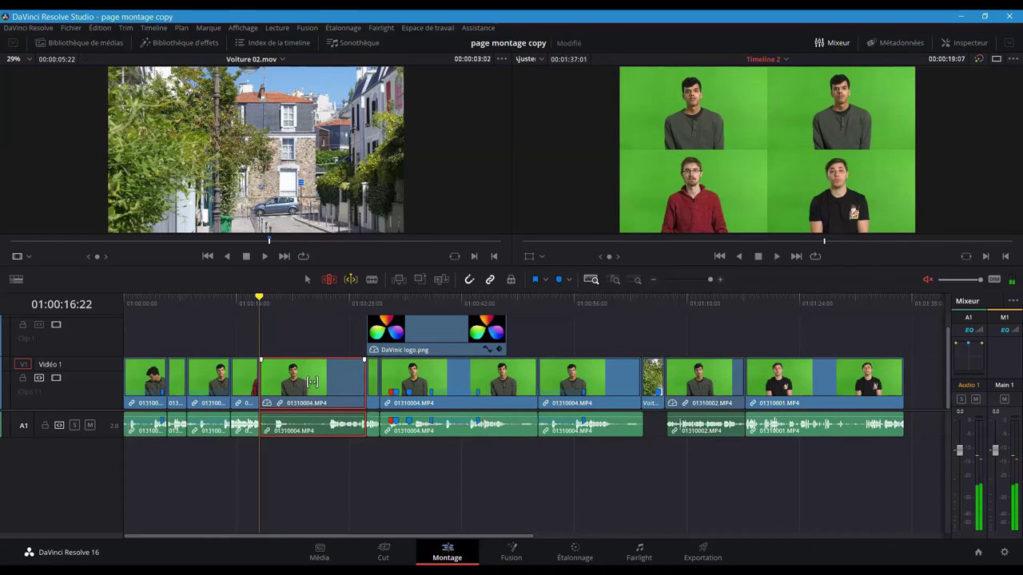
Dynamically move the fifth clip on Vidéo 1 back until it starts at 01:00:16:02 and set the dynamic trim type to Coulissement.
key(j)
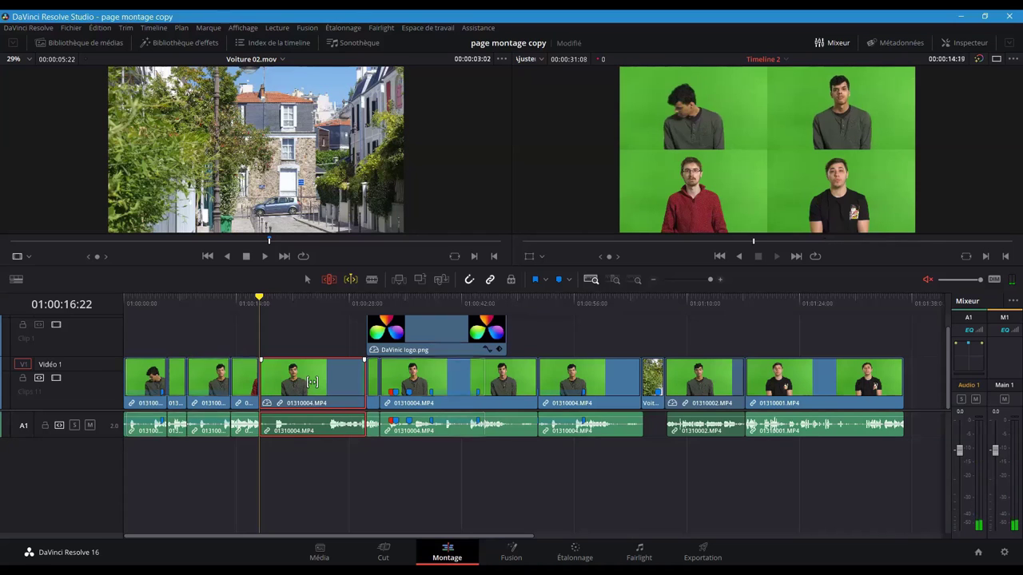
key(k)
right_click(350, 279)
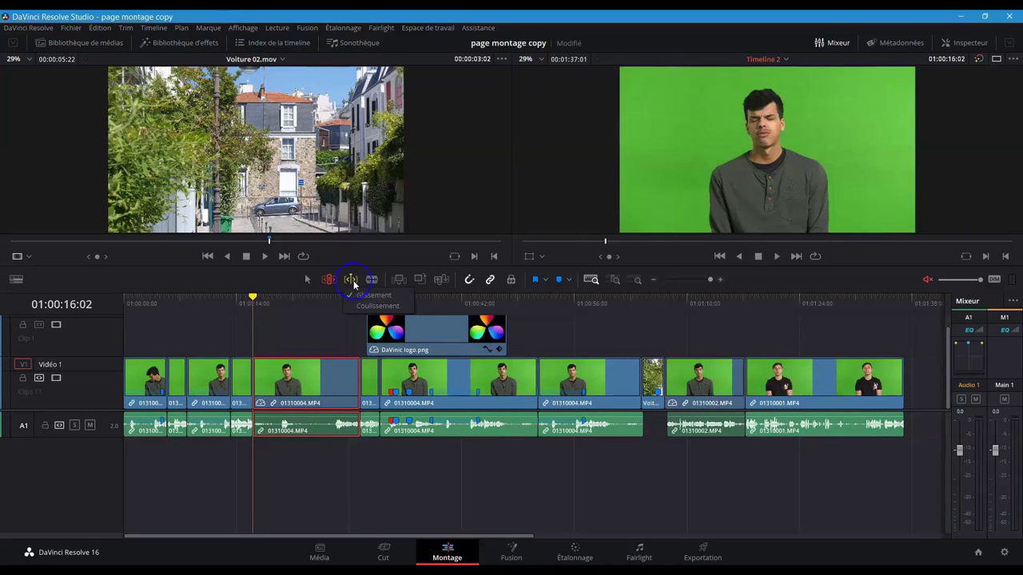
click(359, 306)
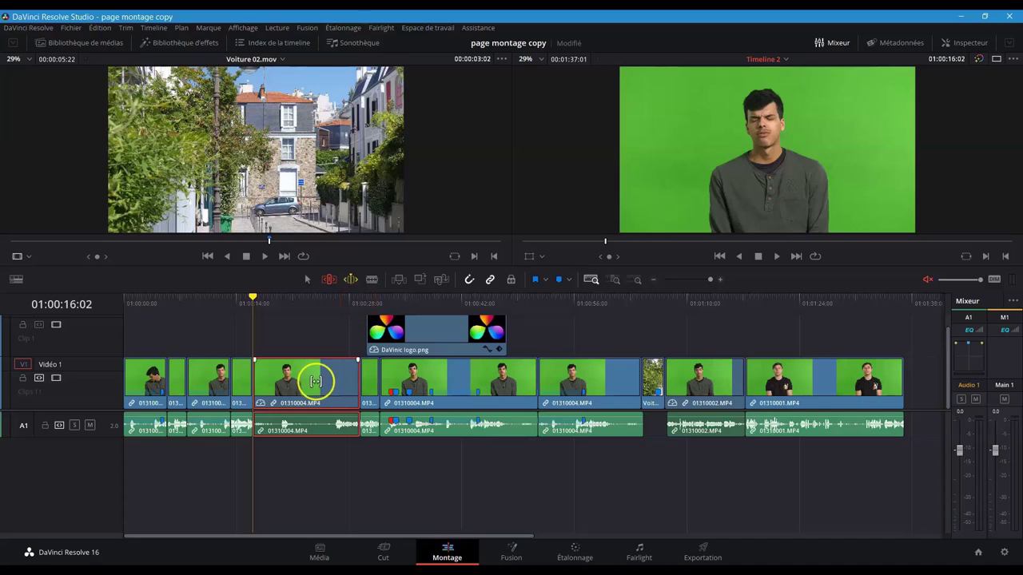
Place the playhead at 01:00:22:09 and dynamically slide the fifth clip on Vidéo 1 in reverse and forward until it starts at 01:00:17:13.
click(303, 301)
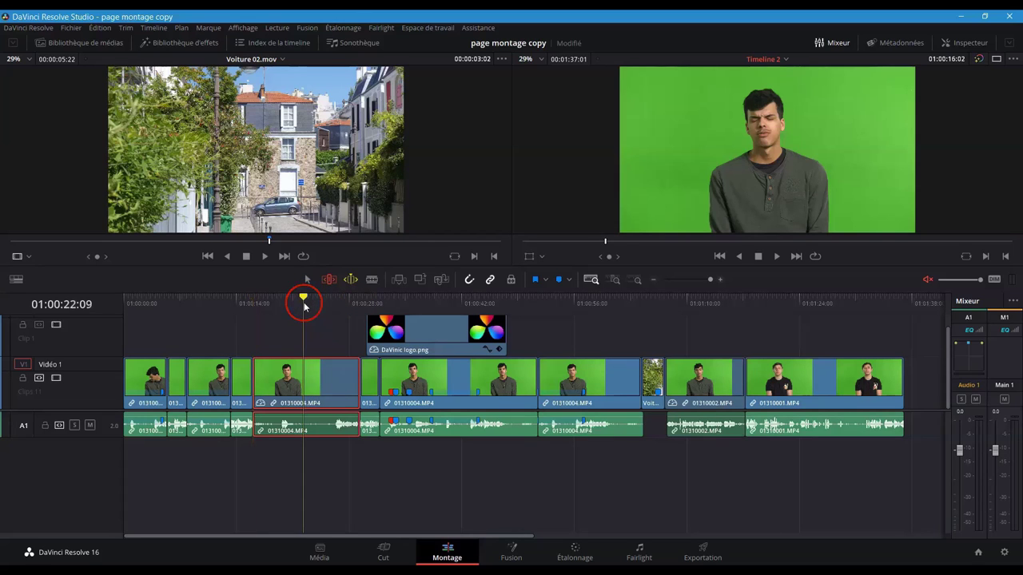
key(j)
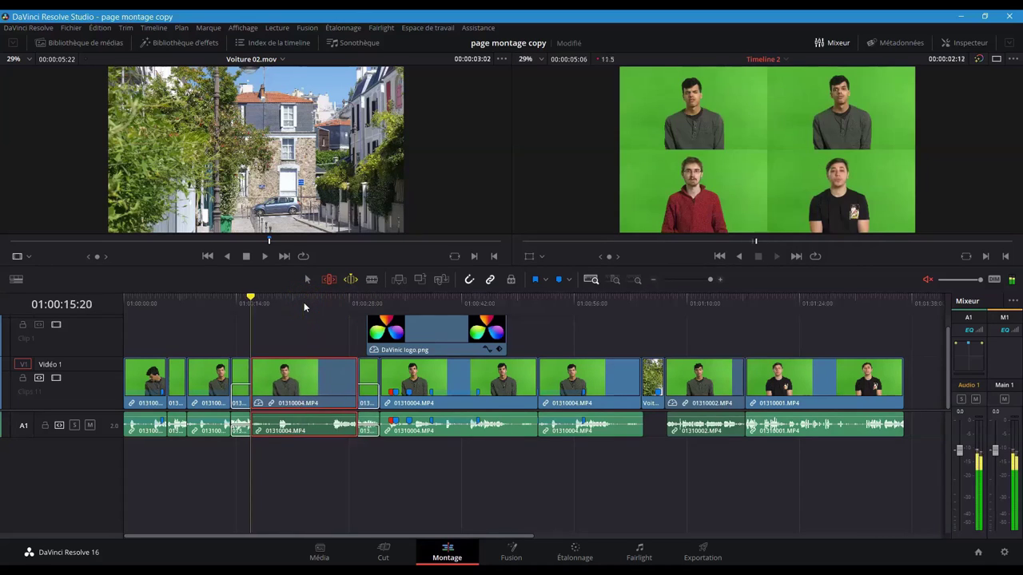
key(l)
key(k)
key(Right)
key(Left)
key(Escape)
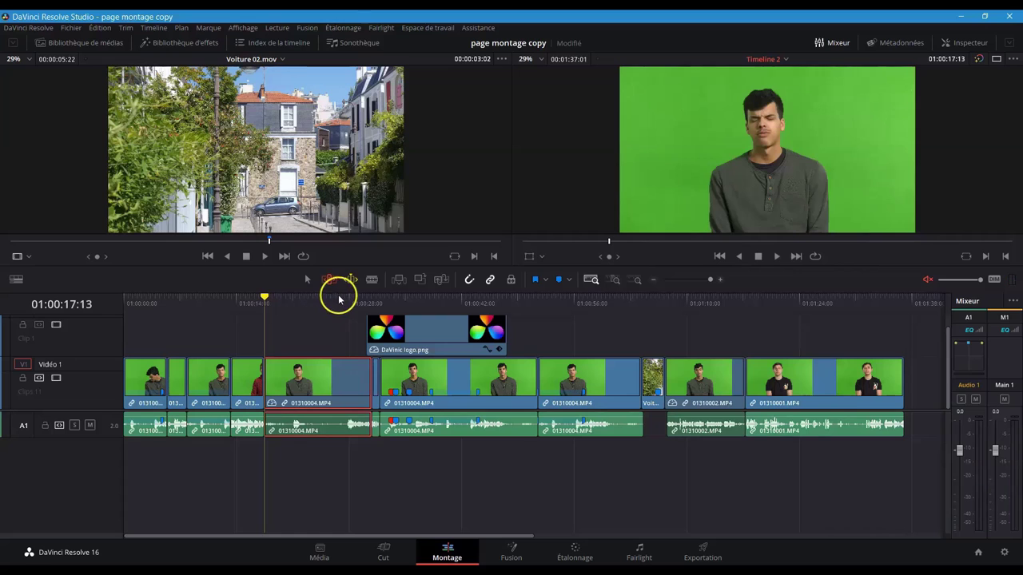
Leave dynamic trim mode and cut the eighth clip on Vidéo 1 at about 01:00:59:00 with the razor.
click(329, 279)
click(353, 281)
click(329, 281)
click(371, 281)
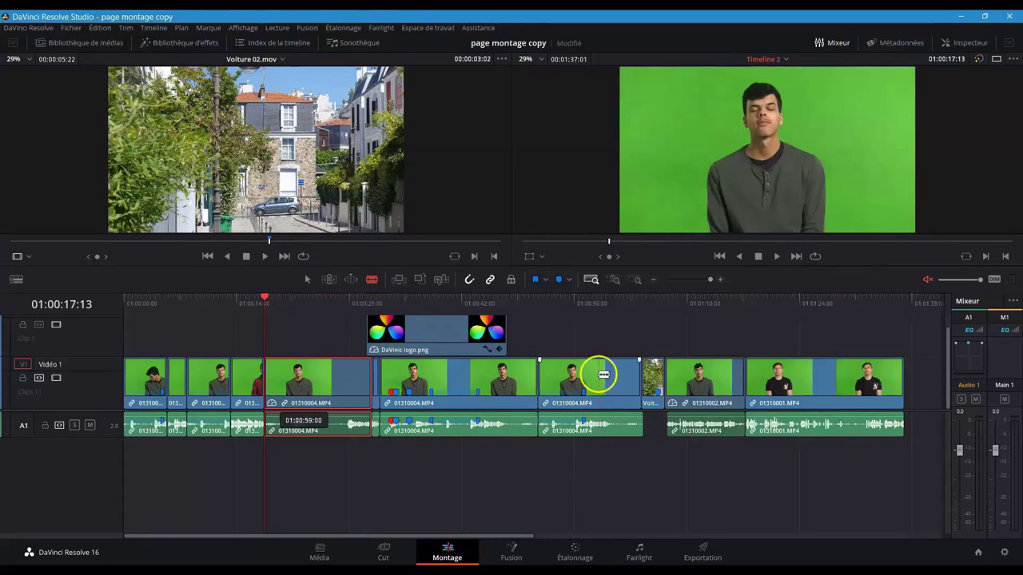
click(600, 374)
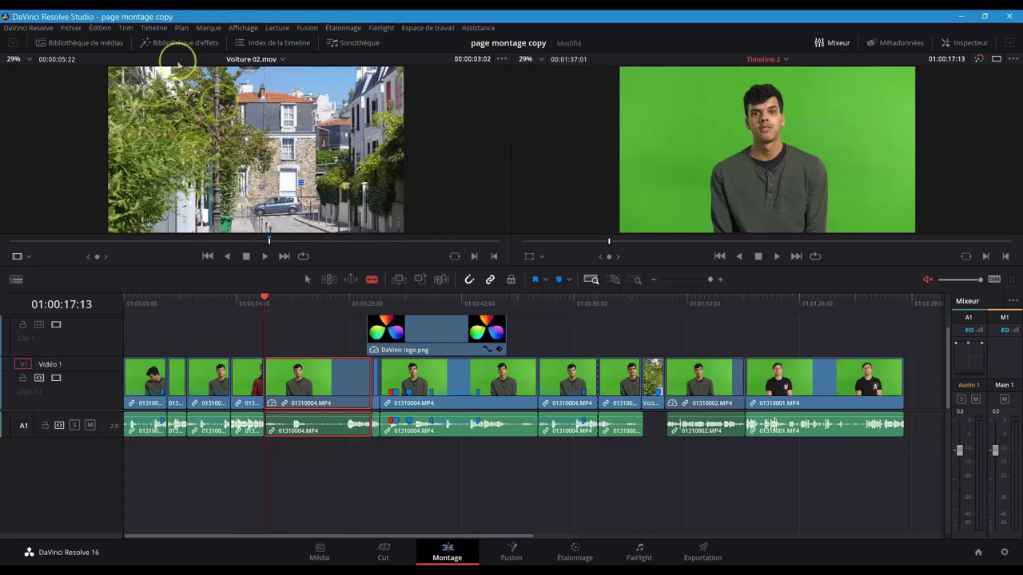
Display the list of trim commands and their shortcuts.
click(127, 27)
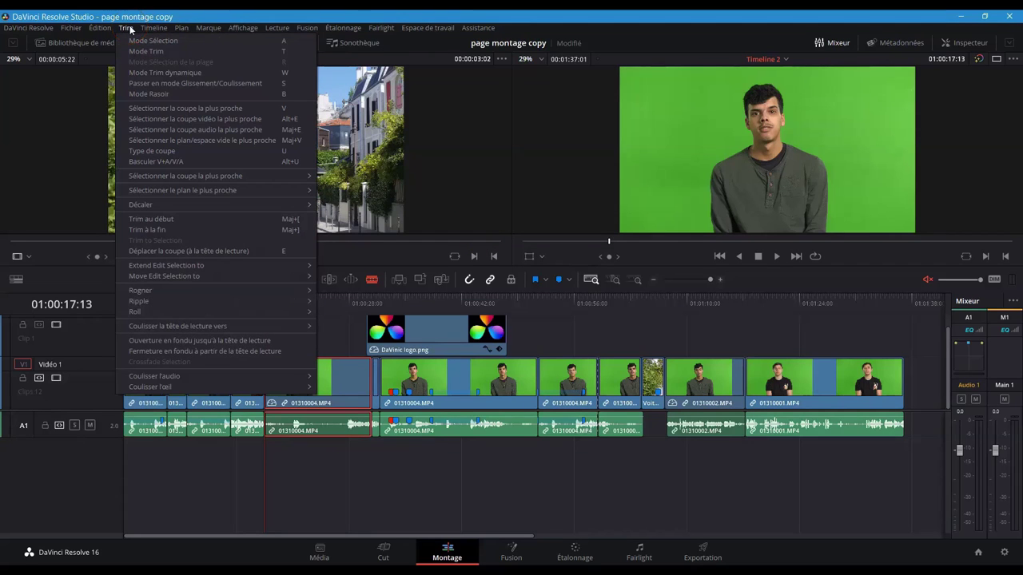